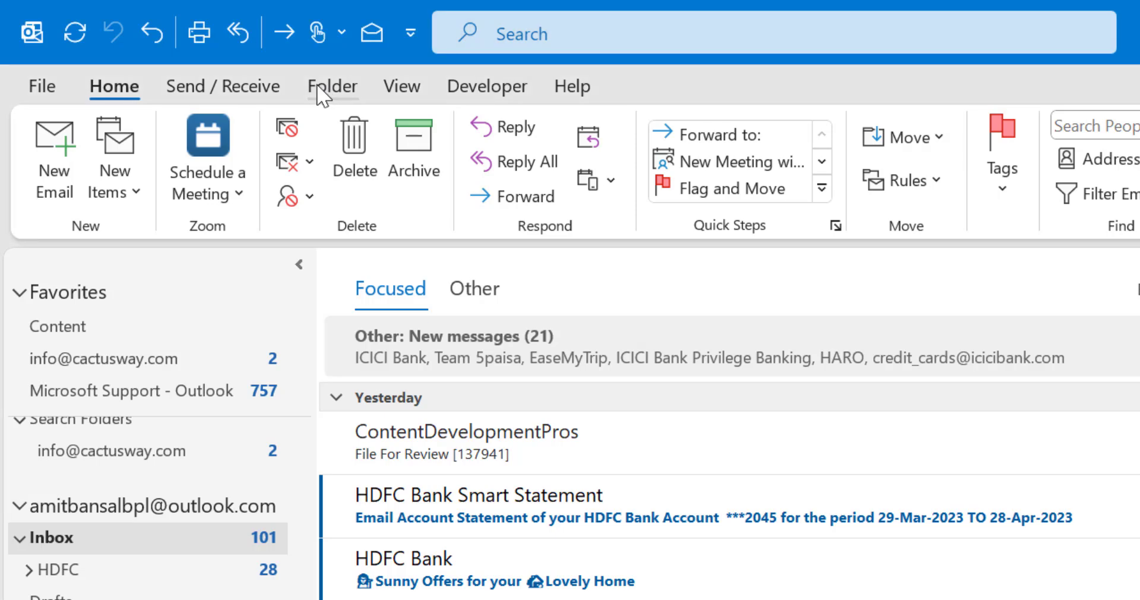
Start a new search folder and select the Old mail type under Organizing Mail
click(219, 62)
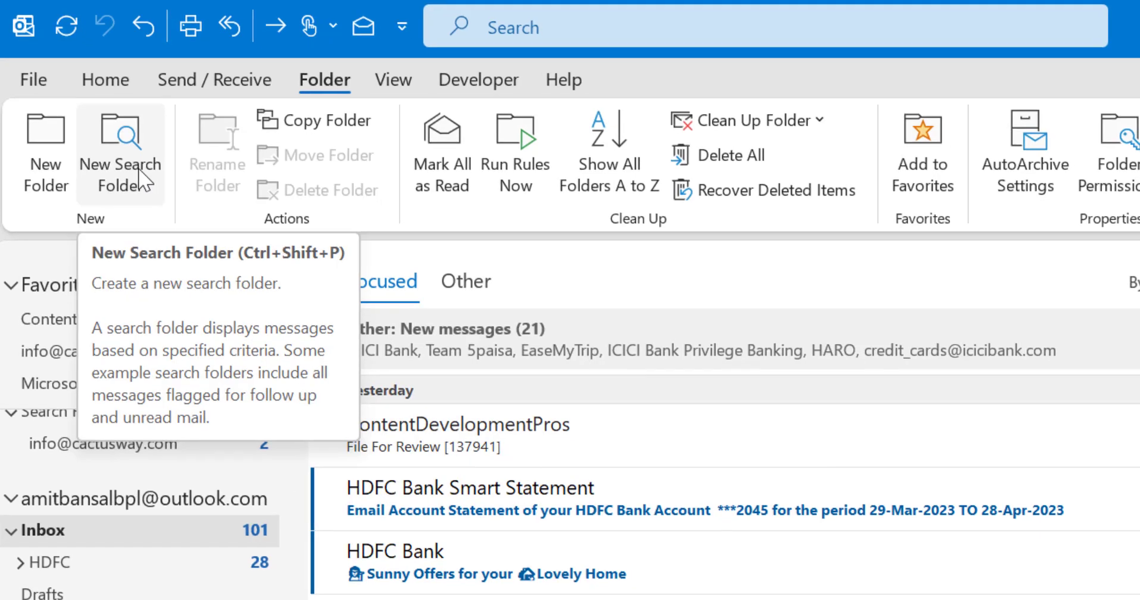
click(148, 174)
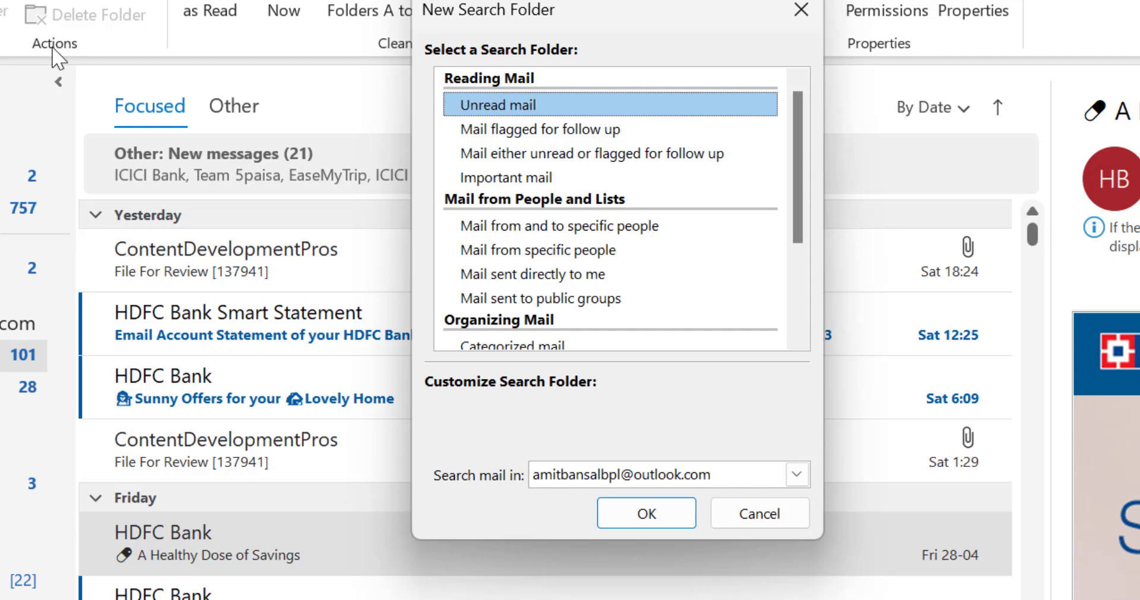
drag(477, 23, 262, 32)
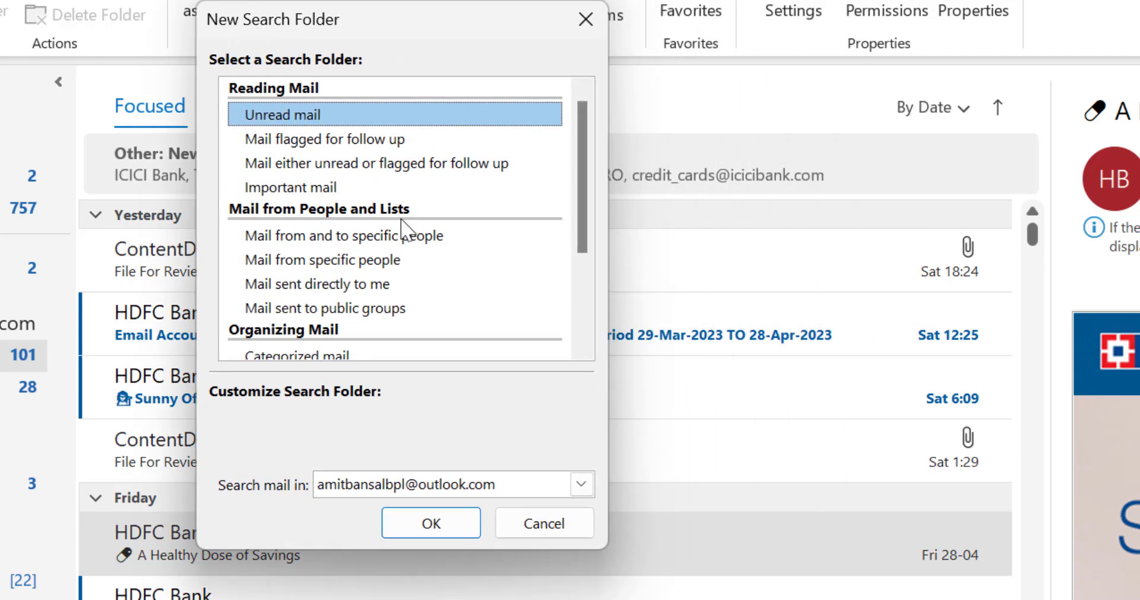
scroll(415, 219, down, 1)
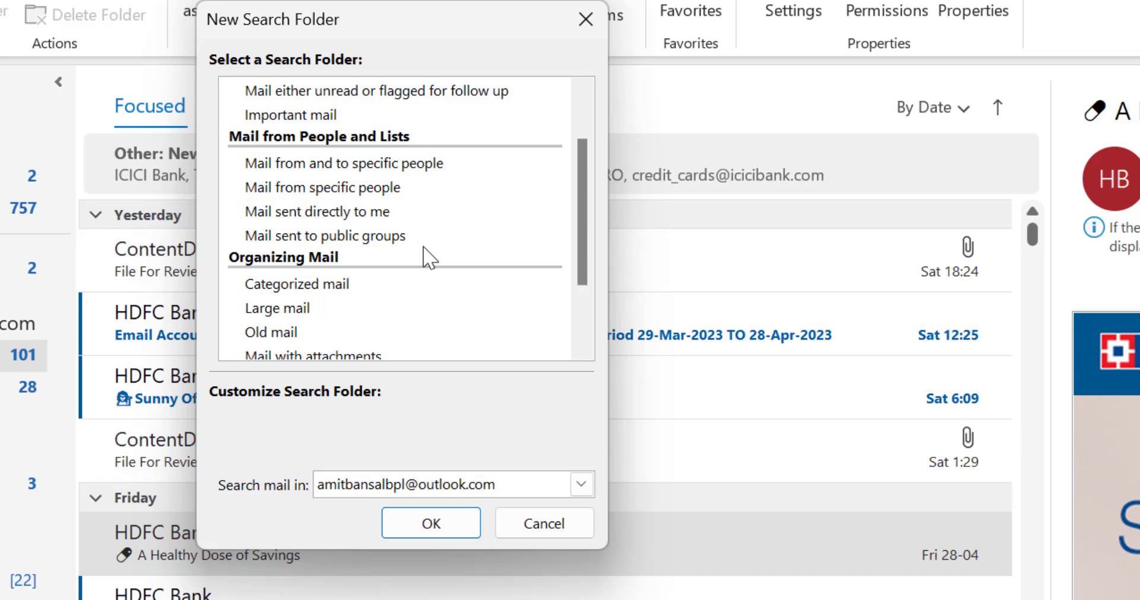
scroll(436, 166, up, 1)
scroll(436, 165, down, 3)
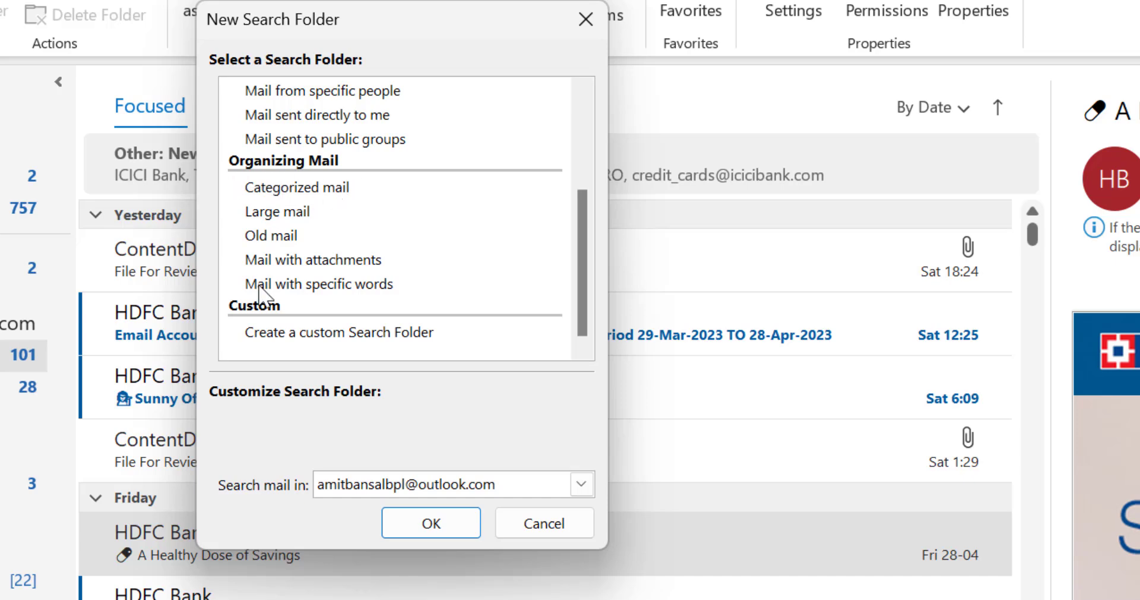
click(277, 236)
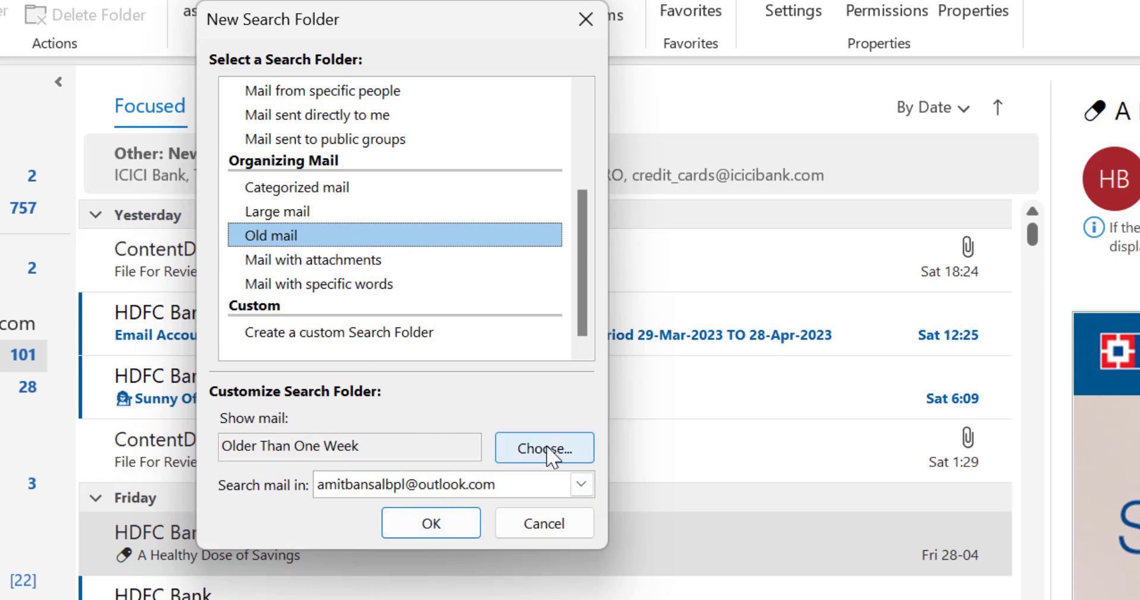
Set the search folder's criterion to show mail older than 24 months
click(526, 448)
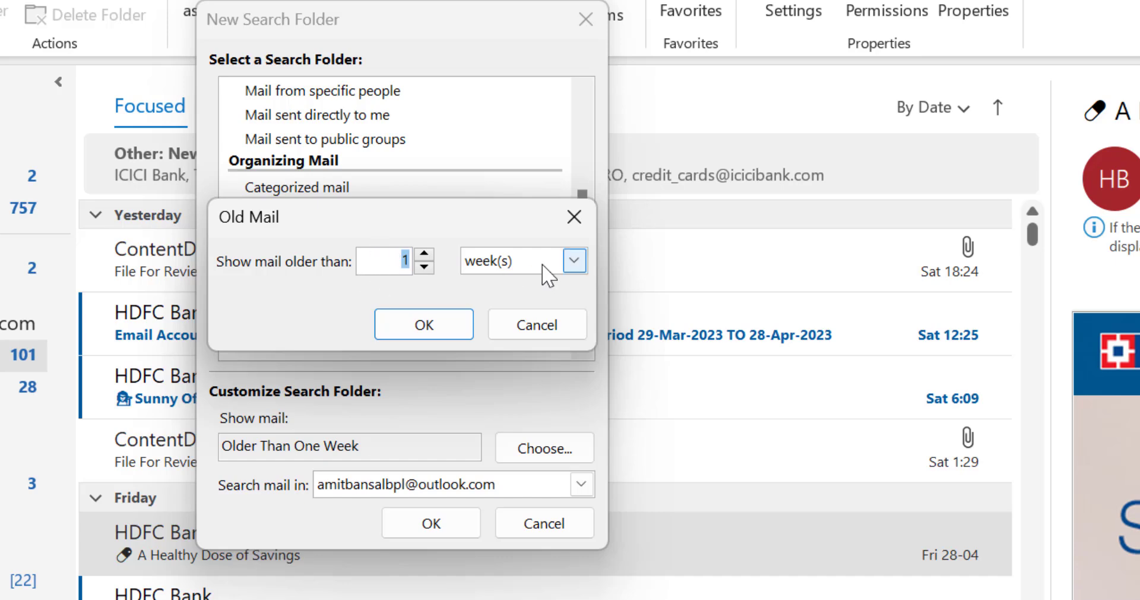
click(573, 268)
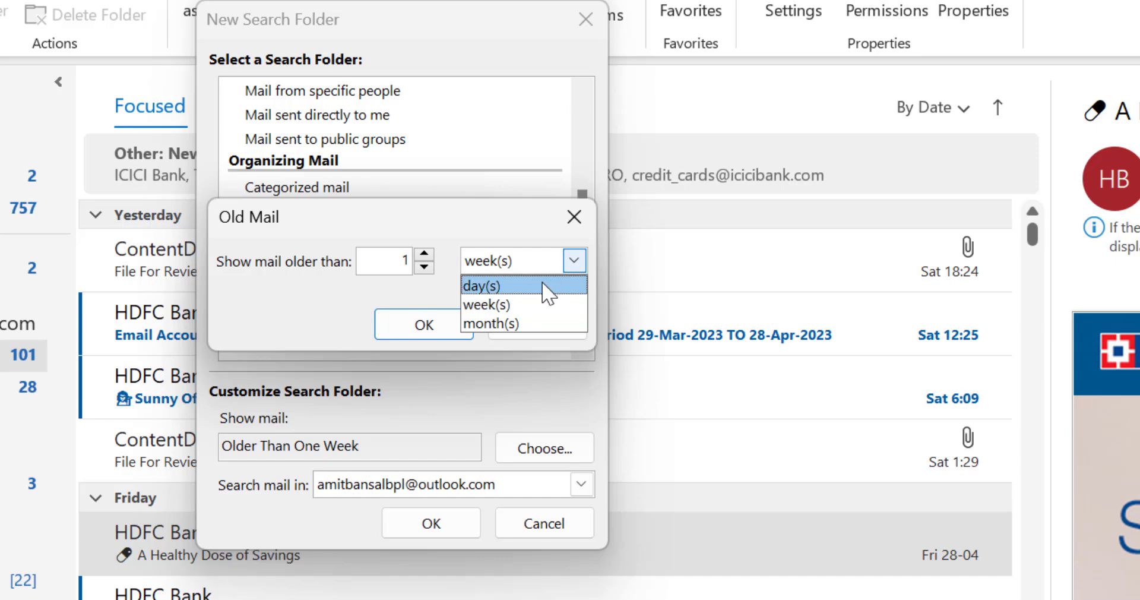
click(538, 323)
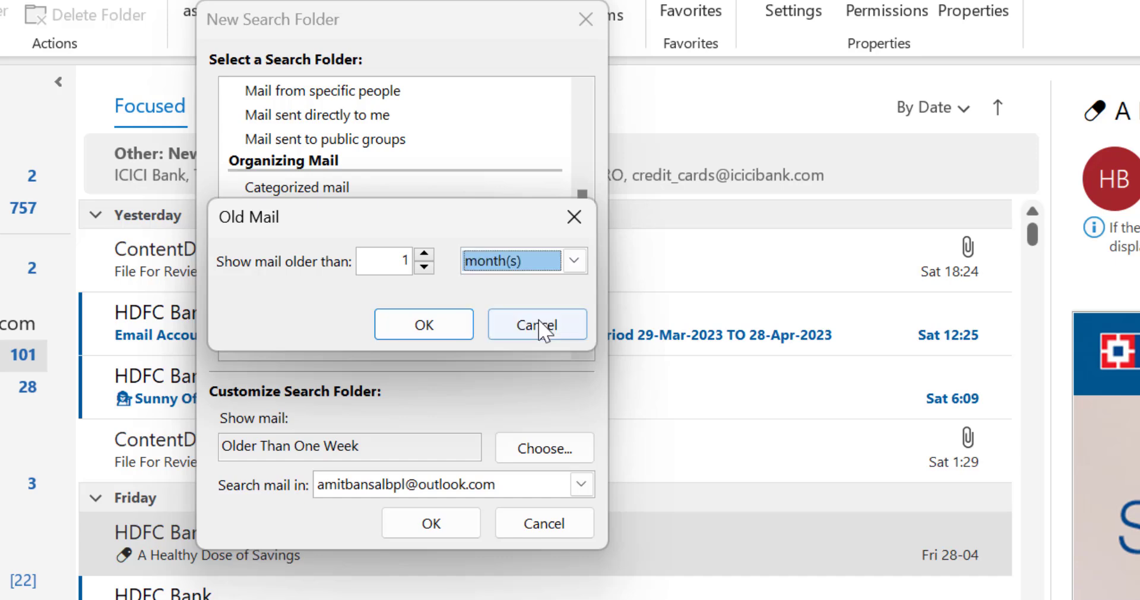
double_click(401, 261)
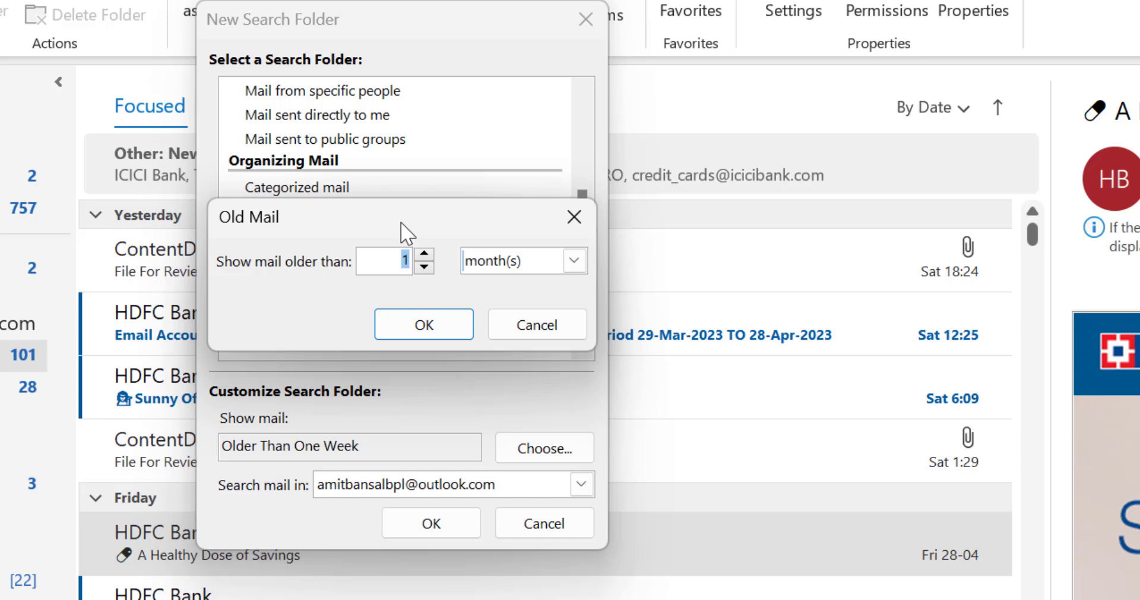
text(12)
key(BackSpace)
key(BackSpace)
text(24)
key(BackSpace)
key(BackSpace)
text(99)
key(BackSpace)
key(BackSpace)
text(24)
click(403, 325)
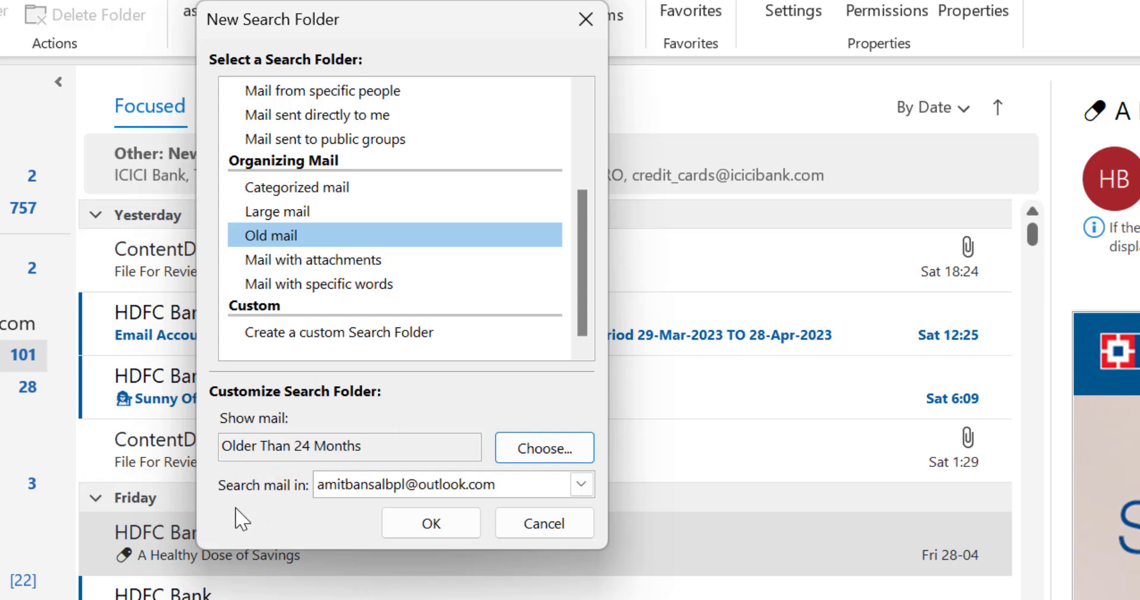
Keep the current Outlook account as the mailbox to search and create the search folder
click(582, 484)
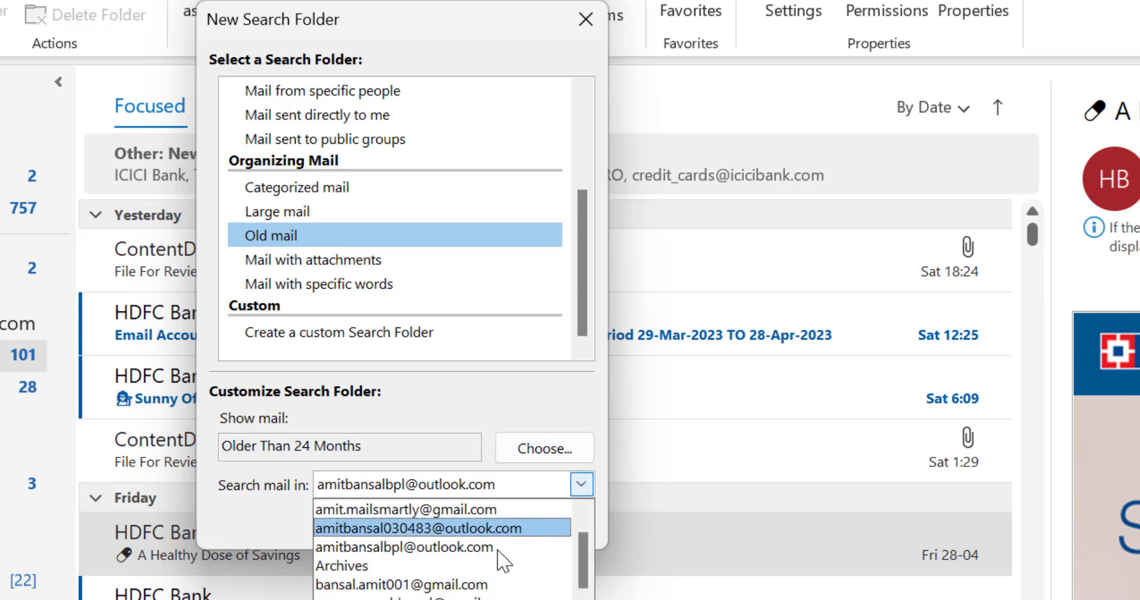
scroll(486, 558, up, 1)
scroll(486, 558, down, 1)
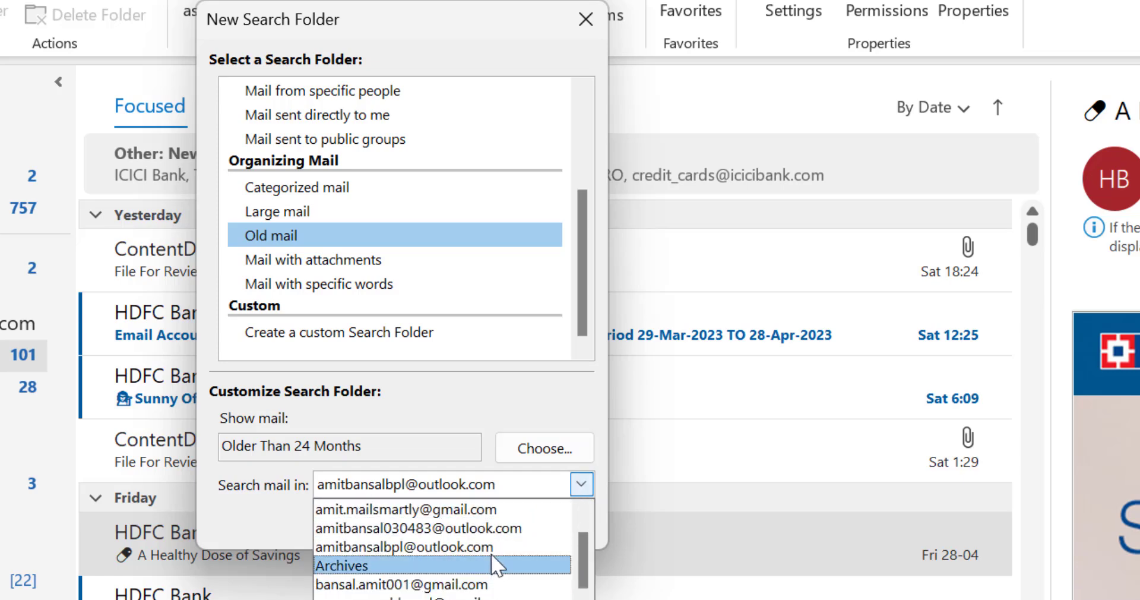
click(493, 385)
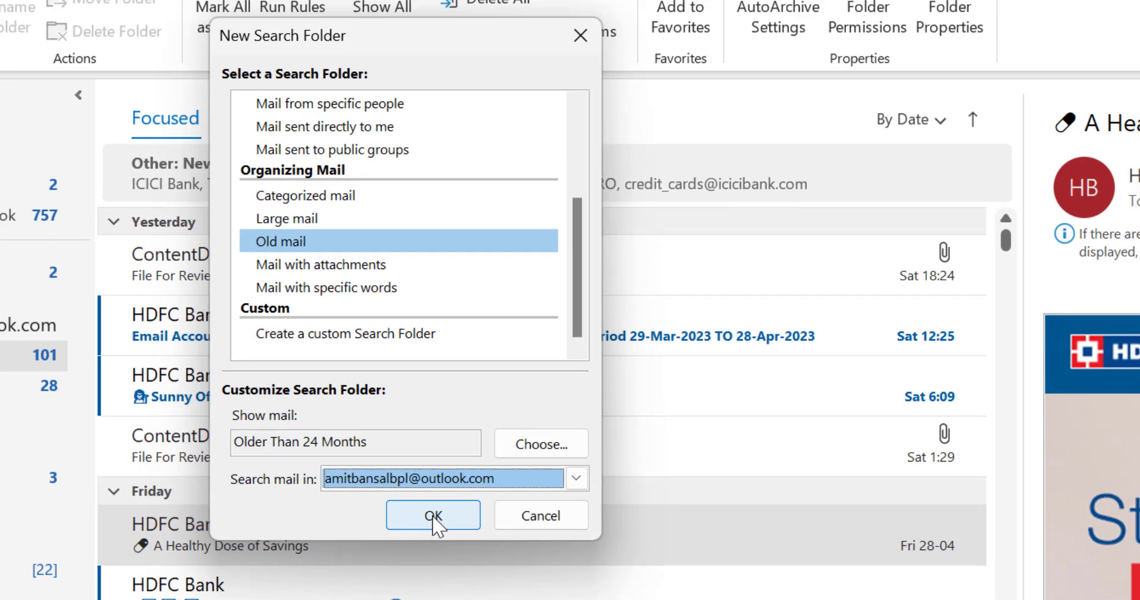
click(431, 522)
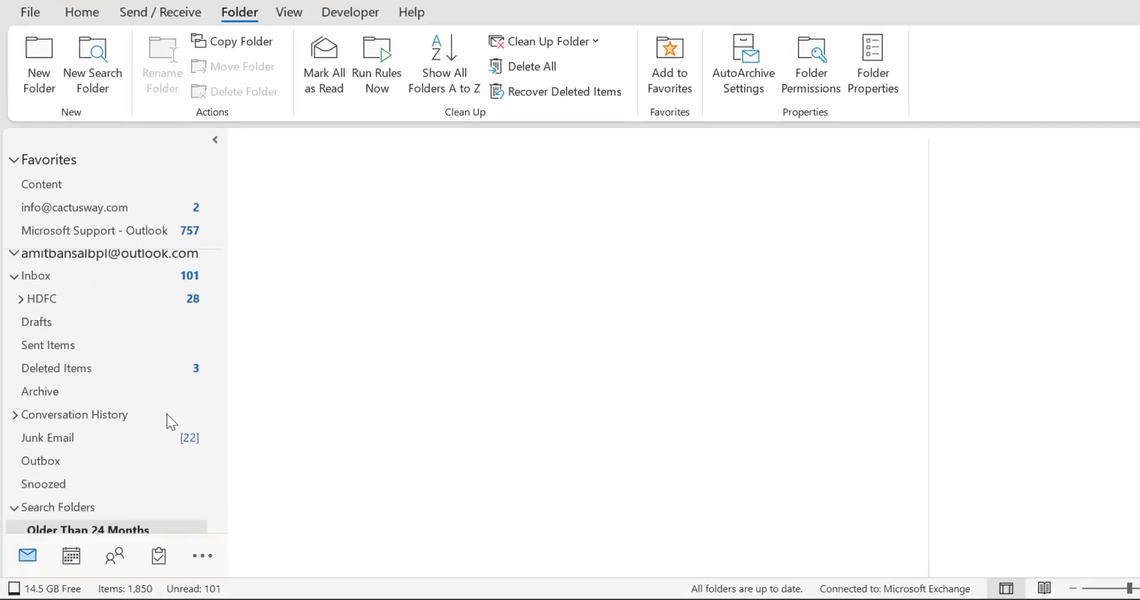
scroll(76, 478, down, 1)
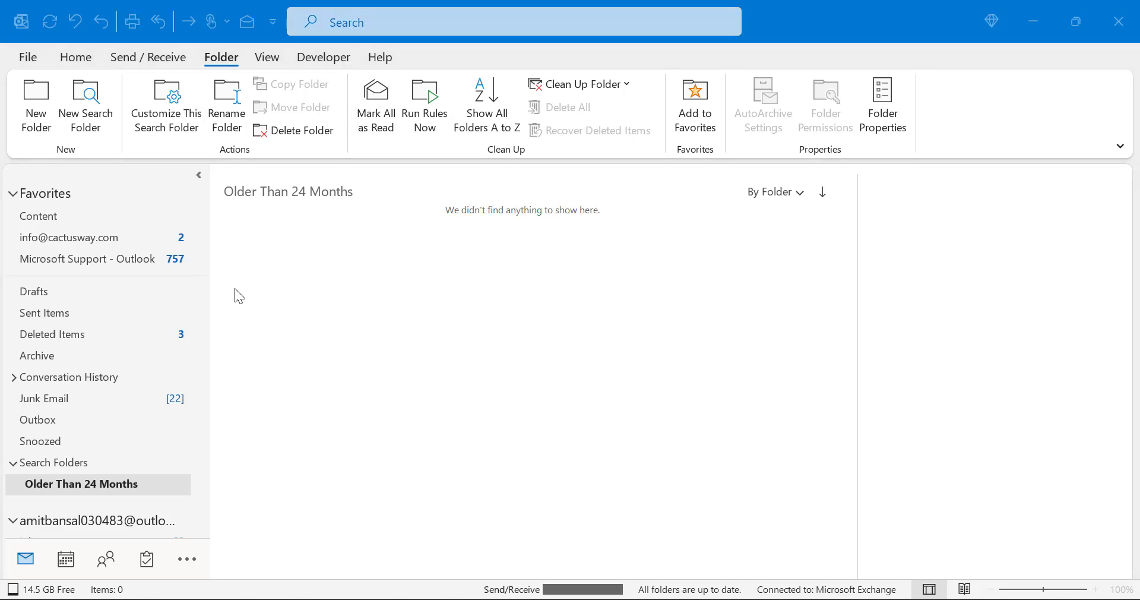
Open Advanced Find from the search tools and show its advanced criteria
click(84, 50)
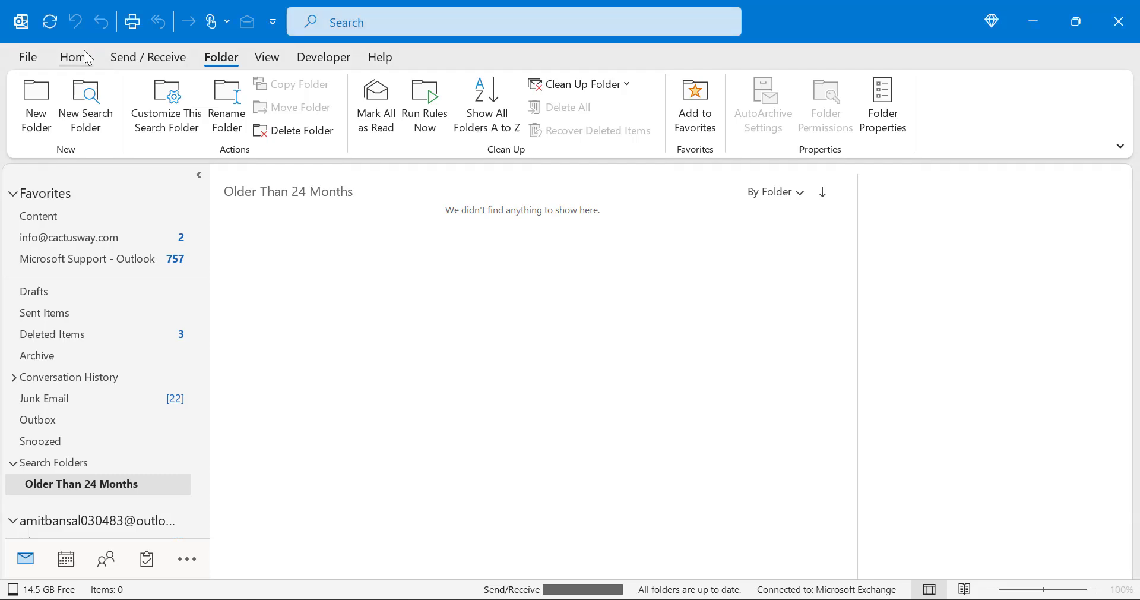
click(88, 49)
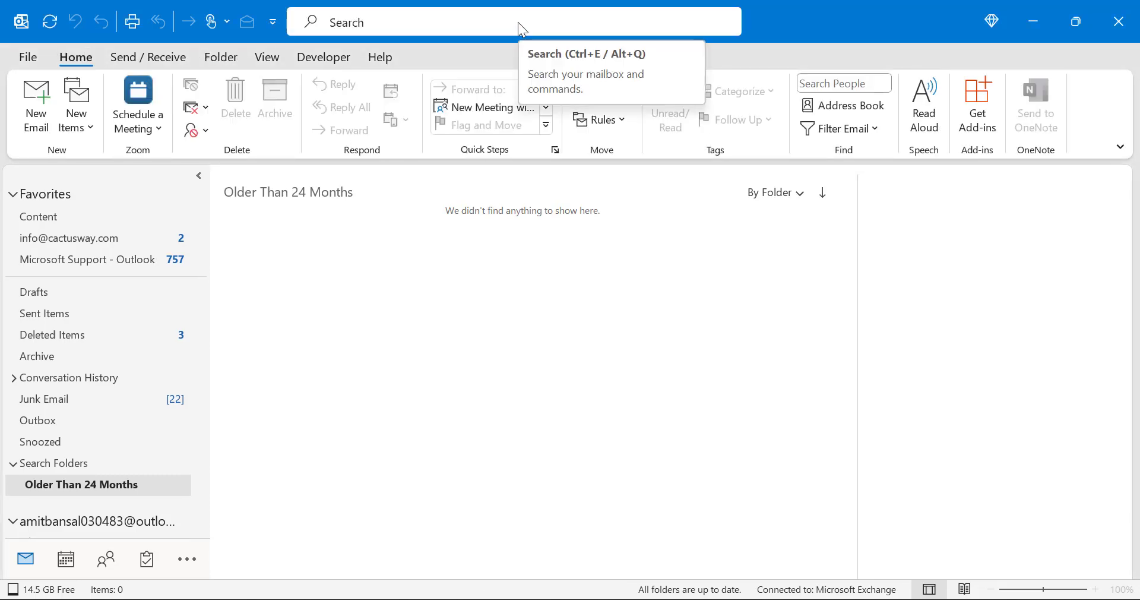
click(518, 23)
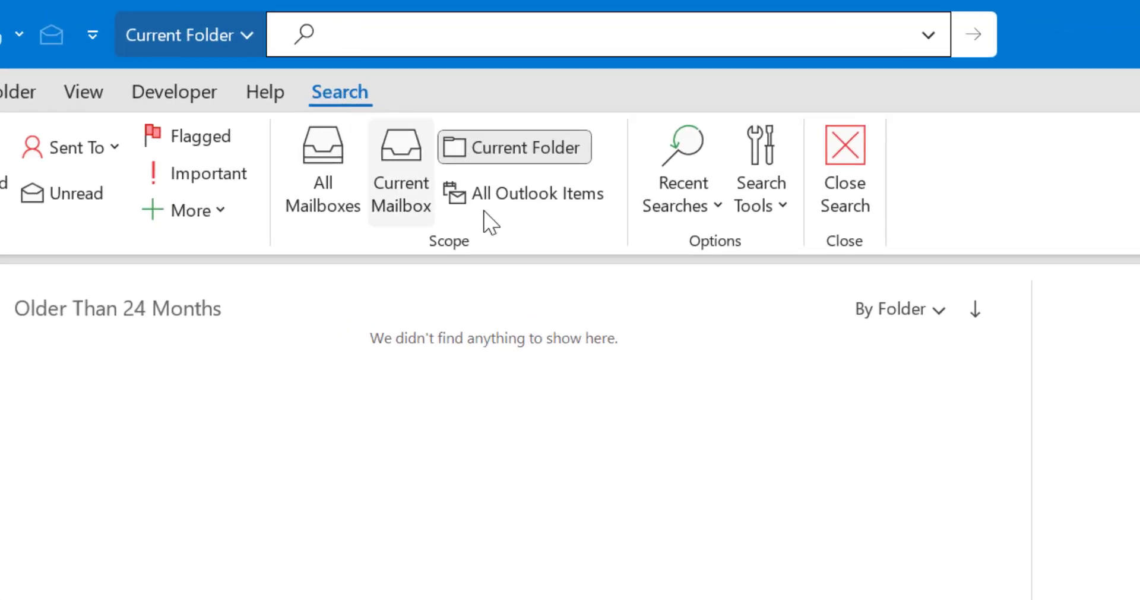
click(786, 209)
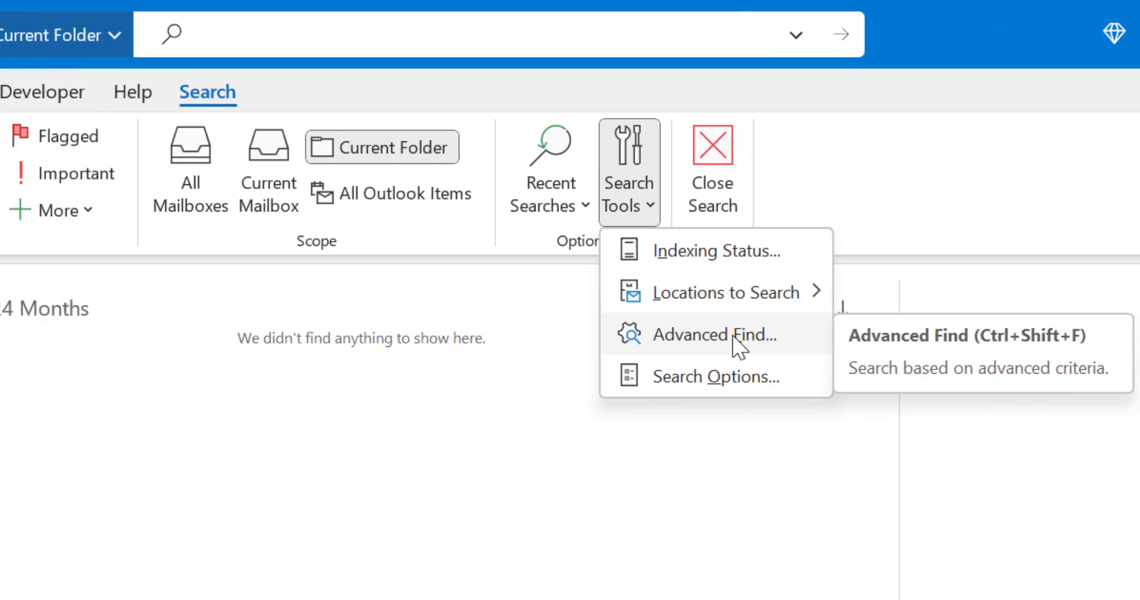
click(625, 335)
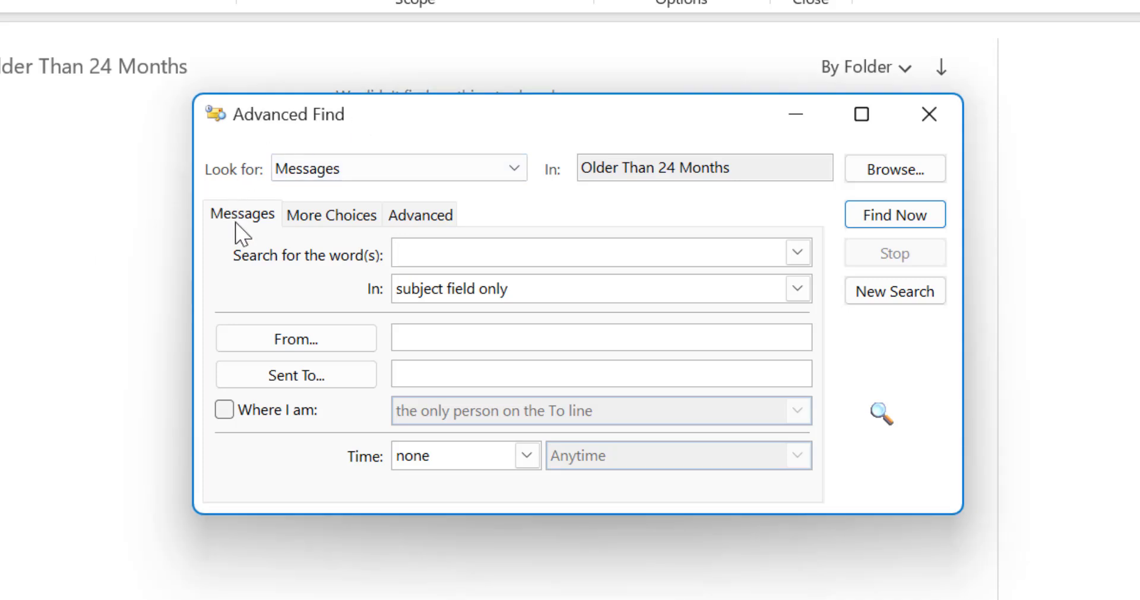
click(426, 220)
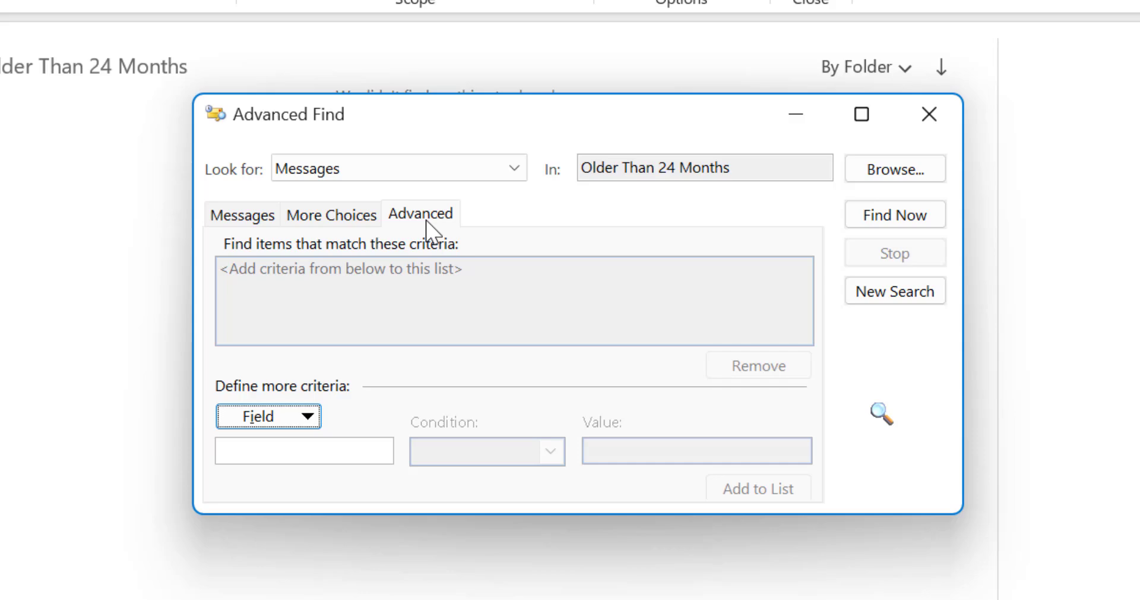
drag(469, 125, 416, 70)
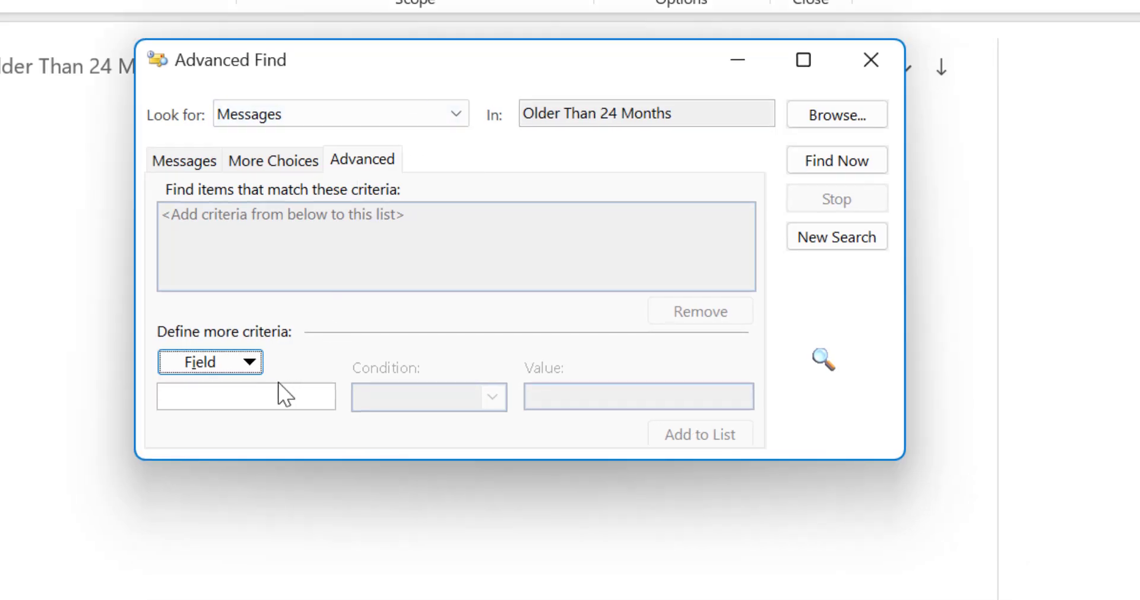
Choose Received from the frequently-used fields as the criterion field
click(253, 372)
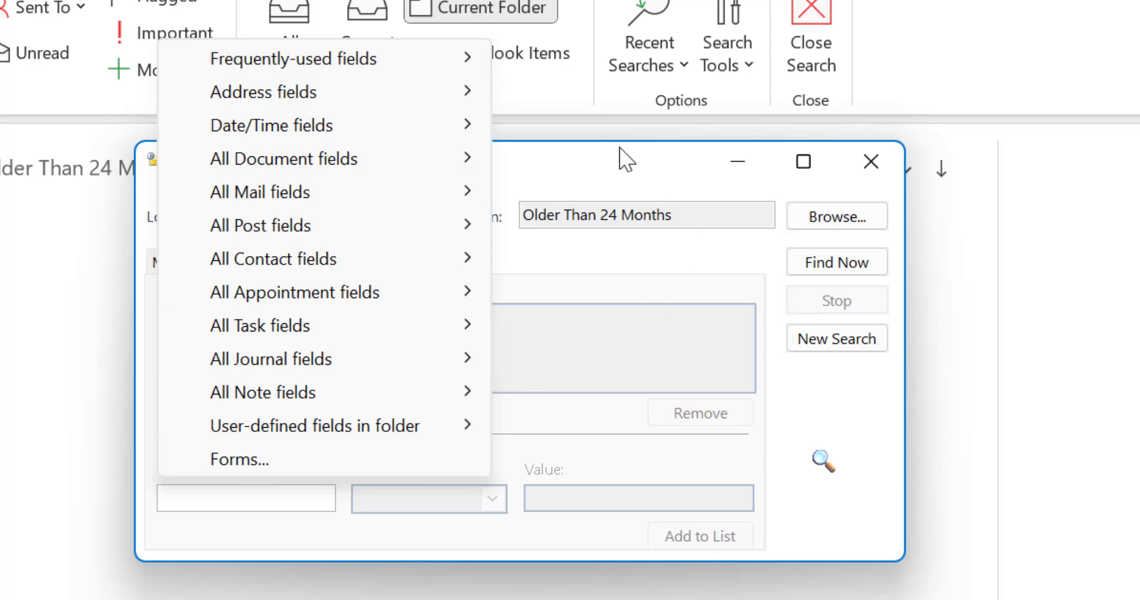
click(616, 167)
click(273, 497)
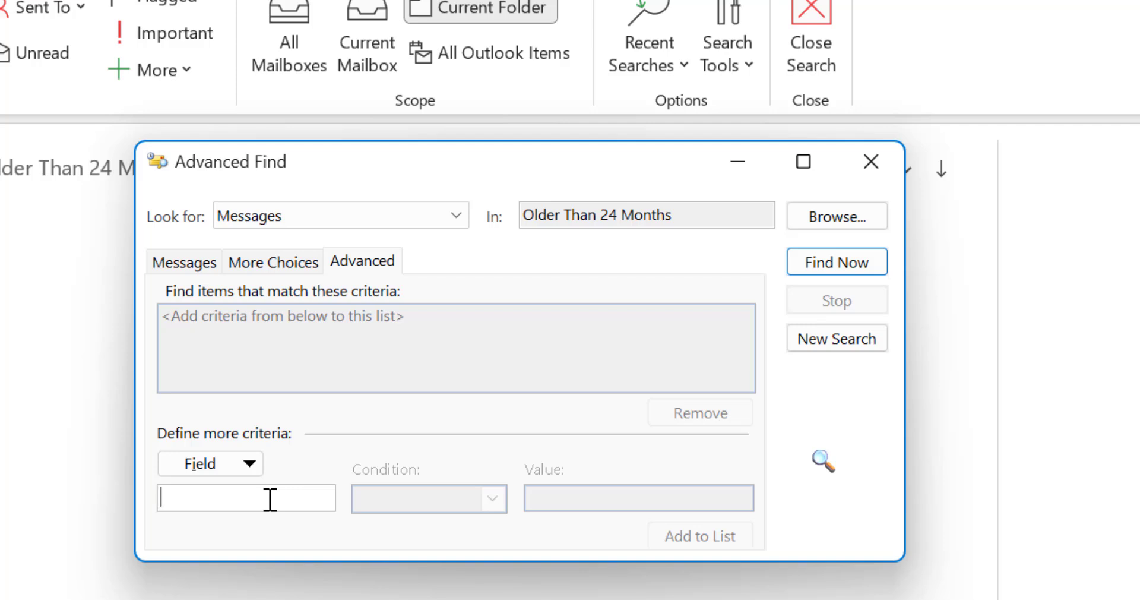
text(Received)
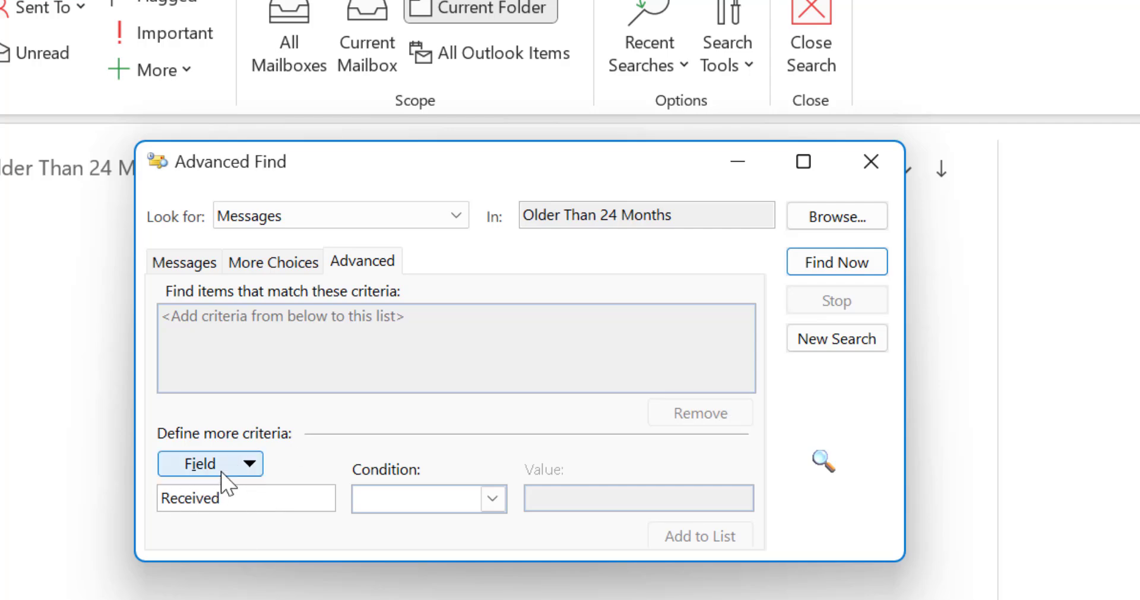
click(240, 466)
mouse_move(336, 74)
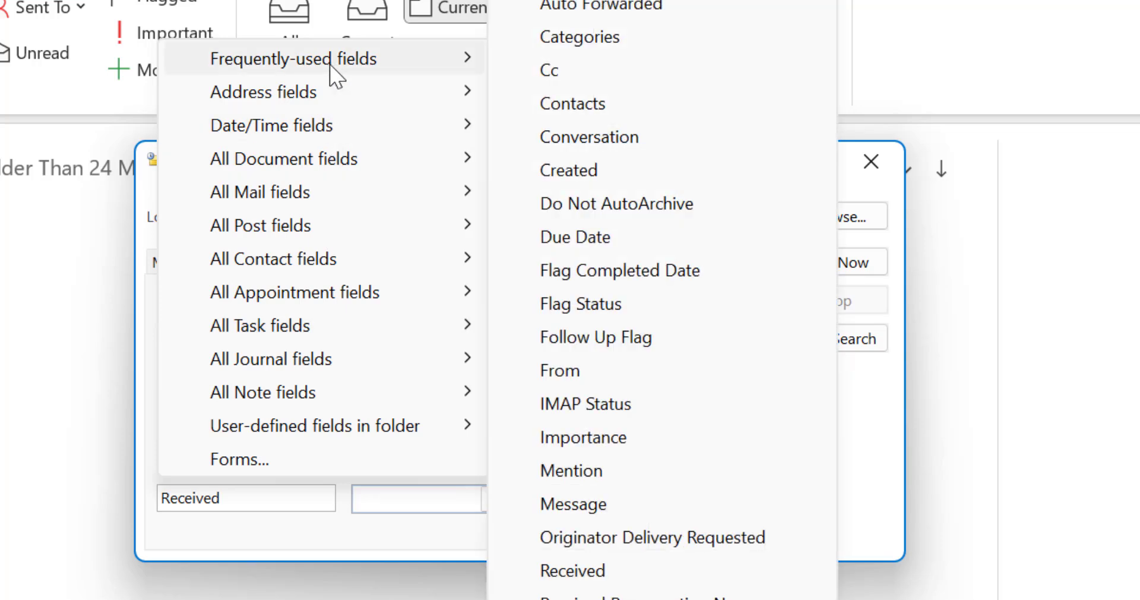
click(601, 571)
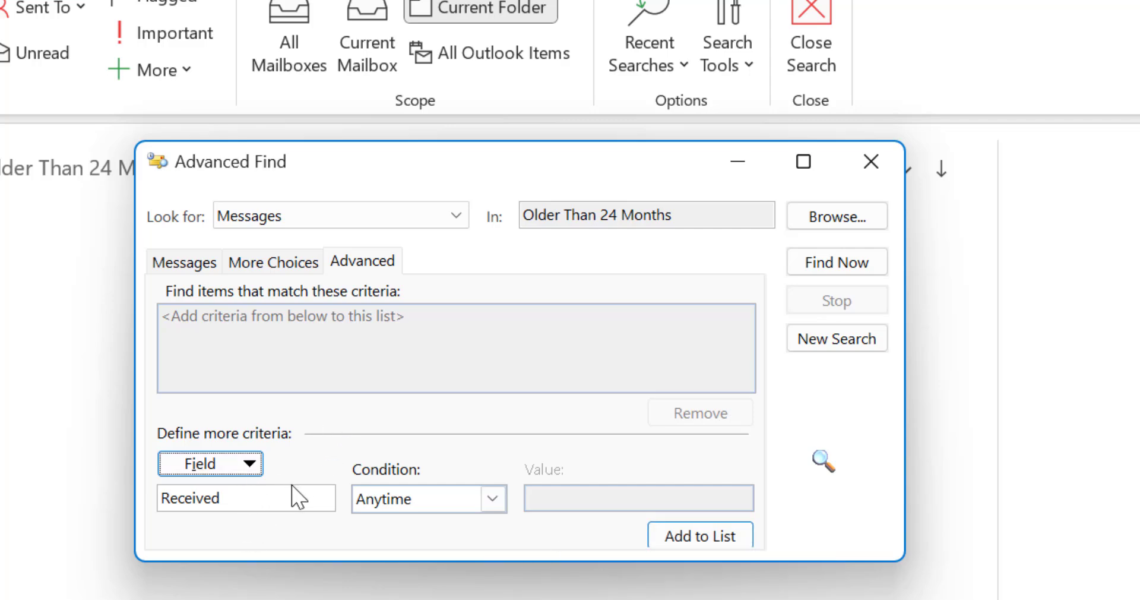
Set the condition for the Received field to "on or after"
click(492, 500)
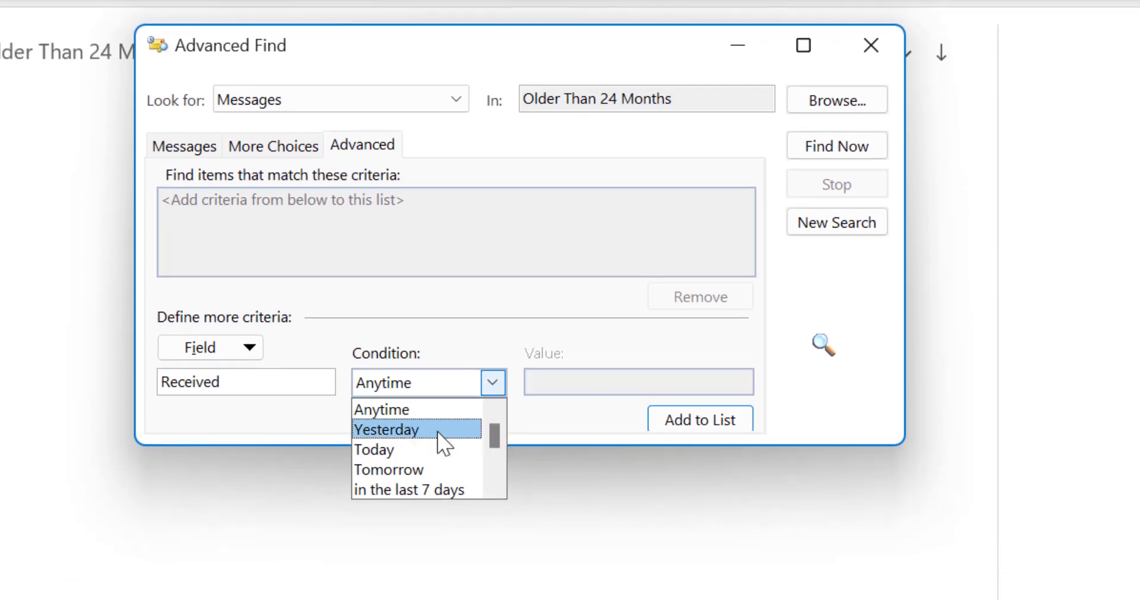
scroll(437, 448, down, 1)
scroll(438, 450, down, 2)
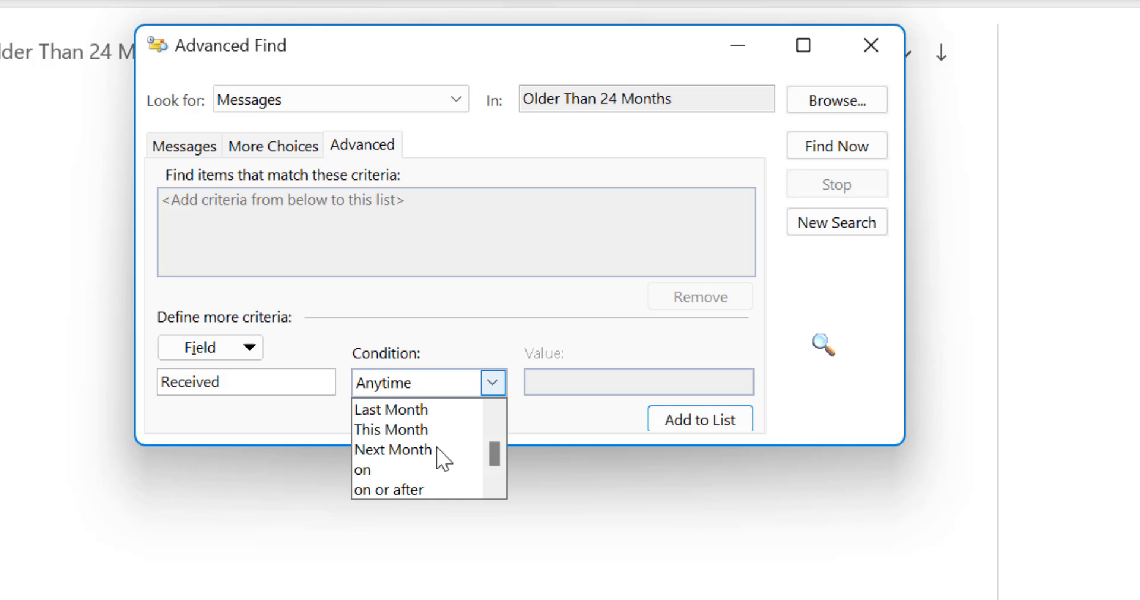
scroll(443, 458, down, 1)
scroll(442, 458, down, 1)
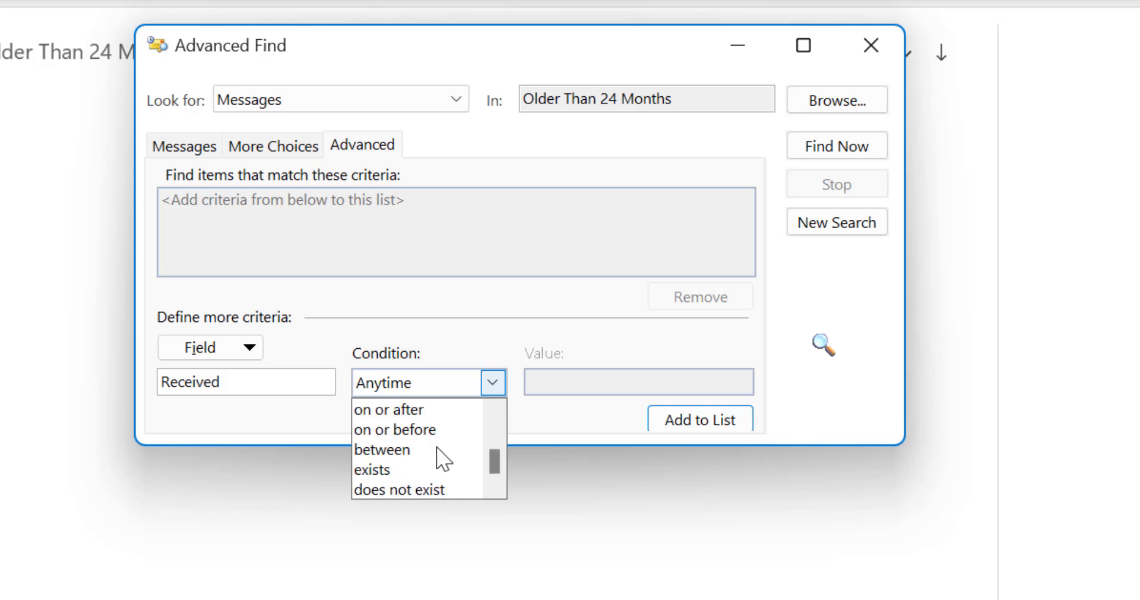
click(424, 411)
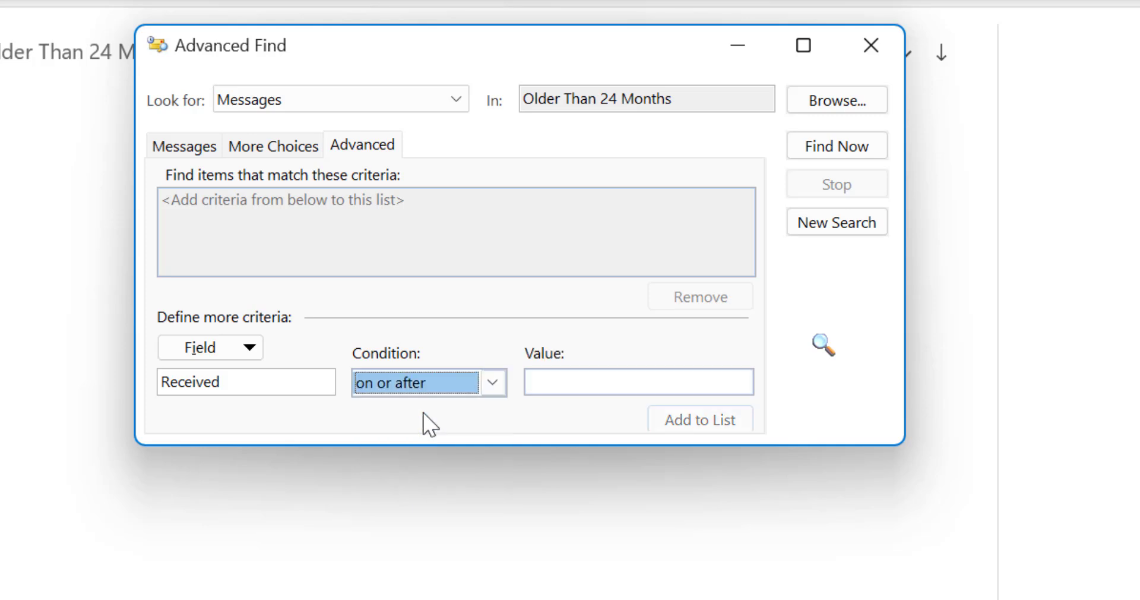
Enter 30/12/2022 as the criterion's value and add the criterion to the search list
click(618, 380)
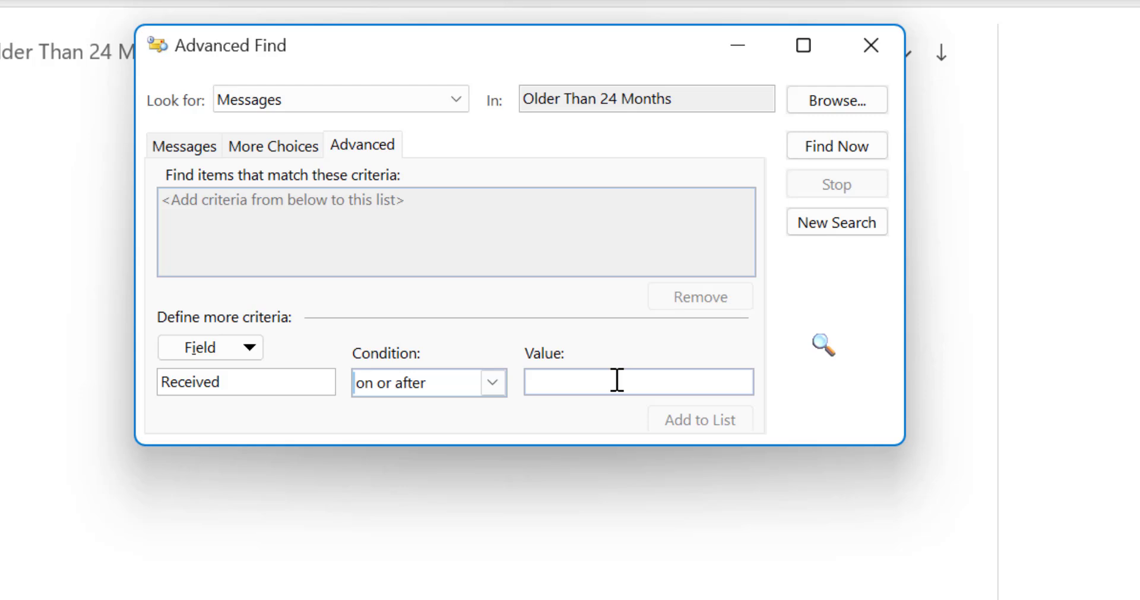
text(30/12)
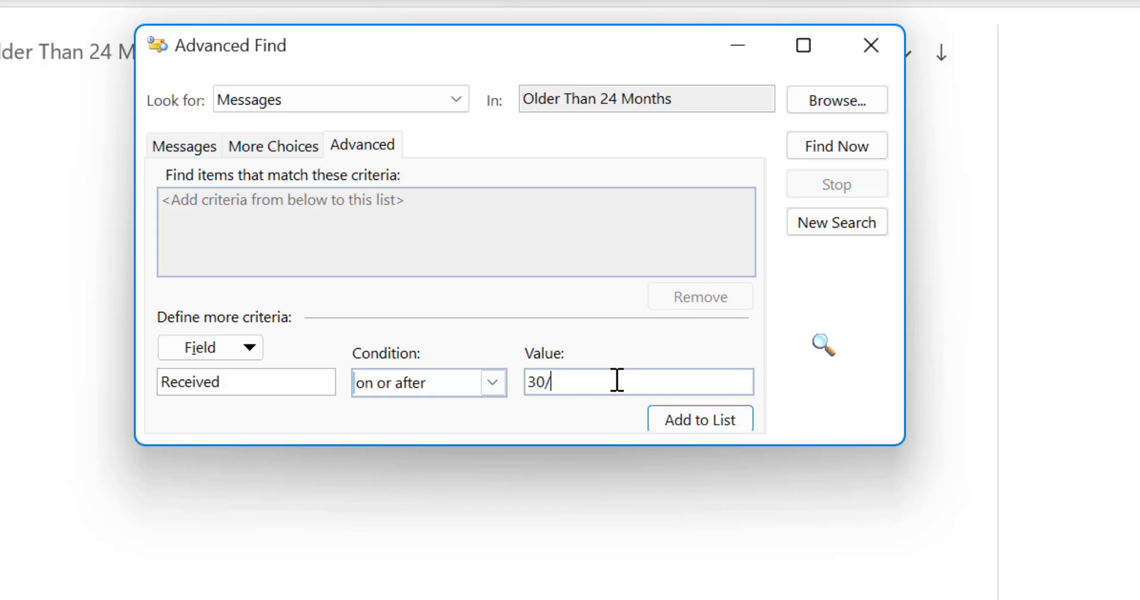
text(/2022)
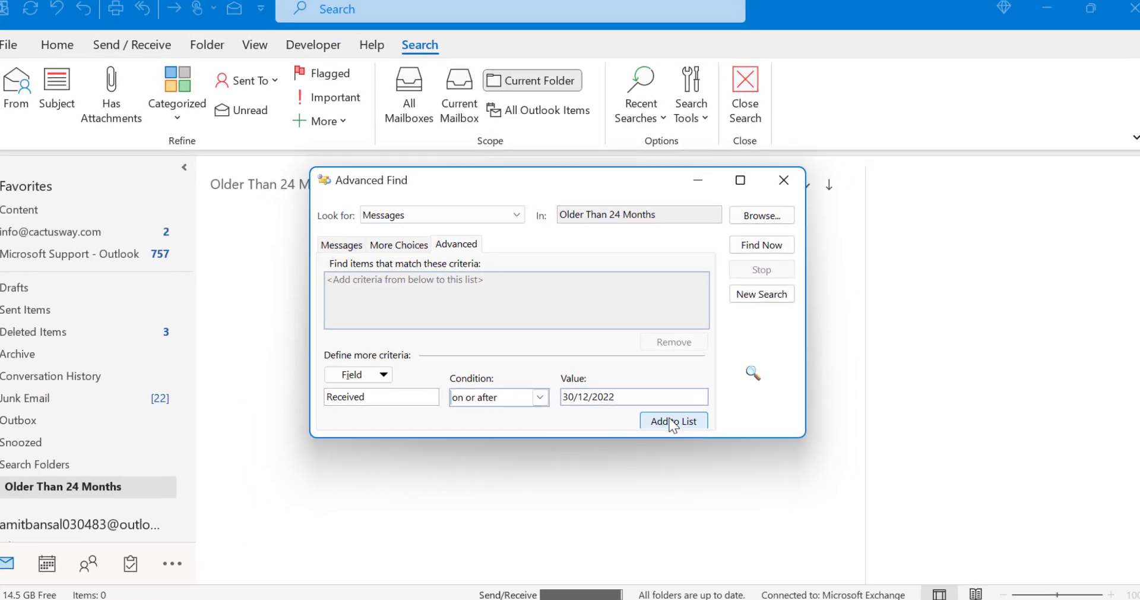
click(690, 419)
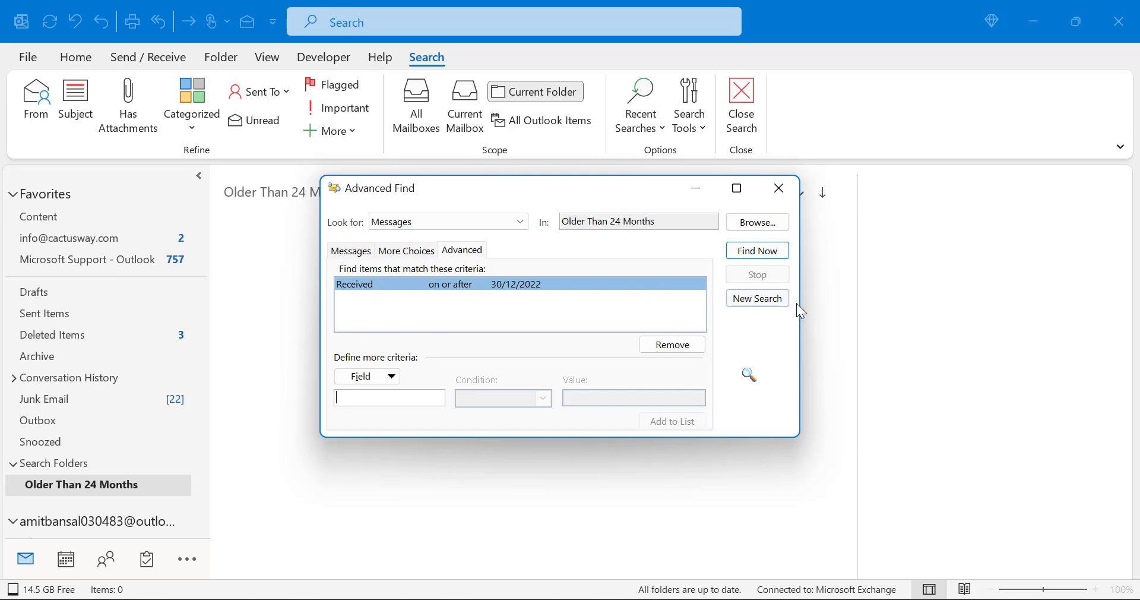
Run the advanced search and browse through the messages it finds
click(757, 251)
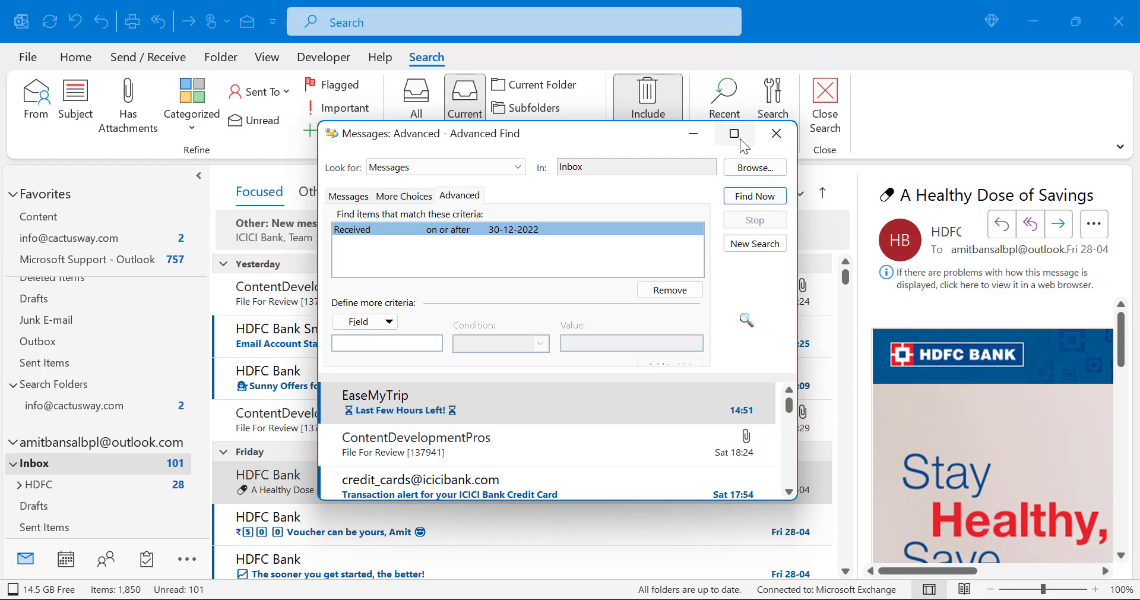
mouse_move(741, 137)
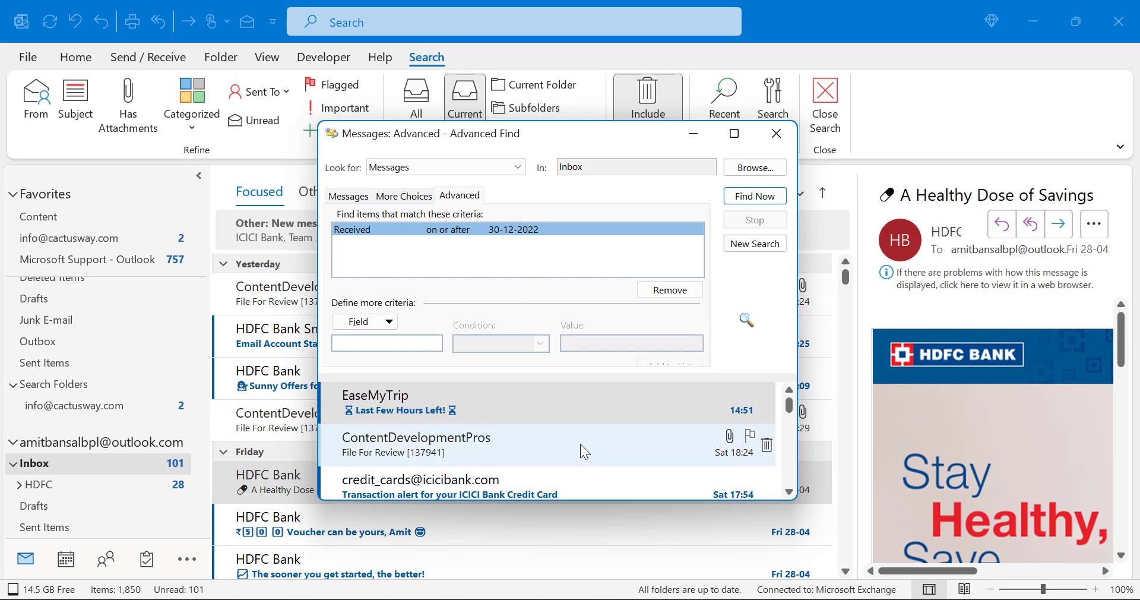
scroll(579, 445, down, 5)
scroll(580, 447, up, 5)
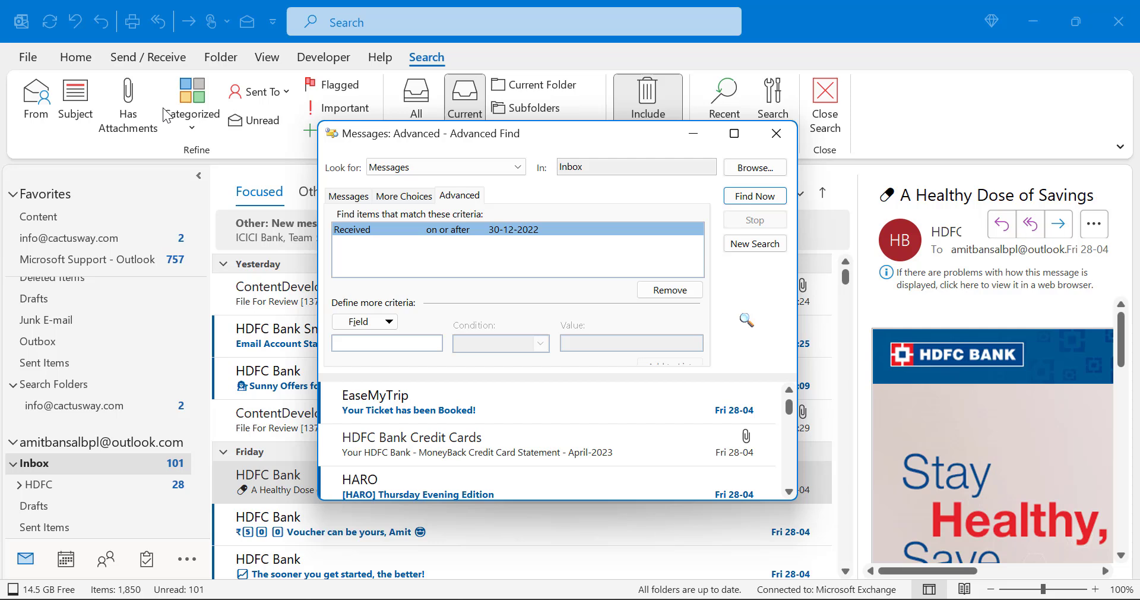
click(409, 98)
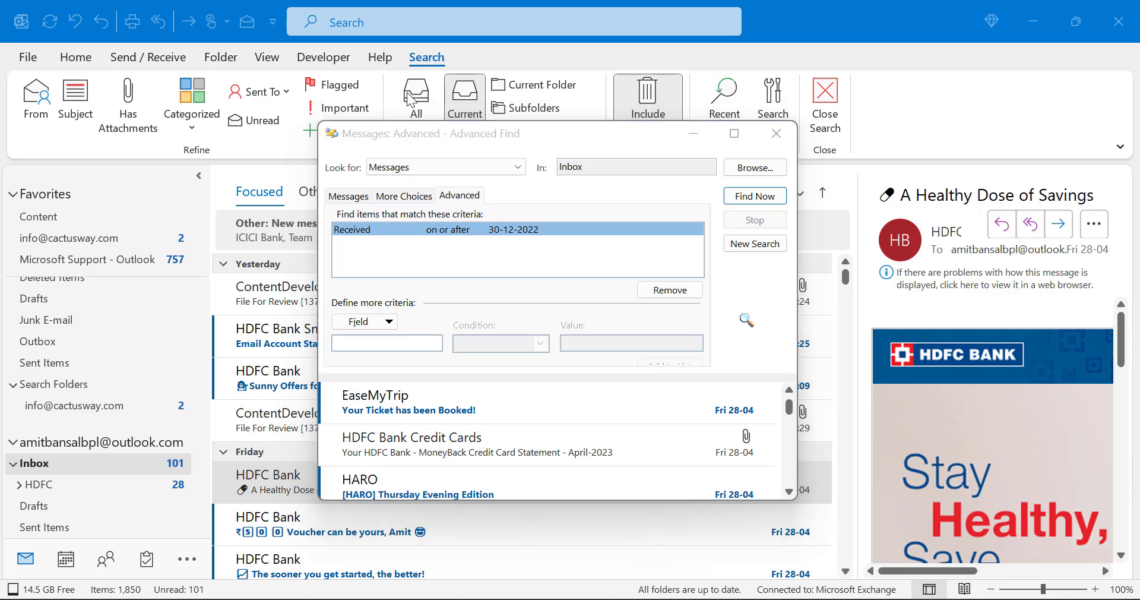